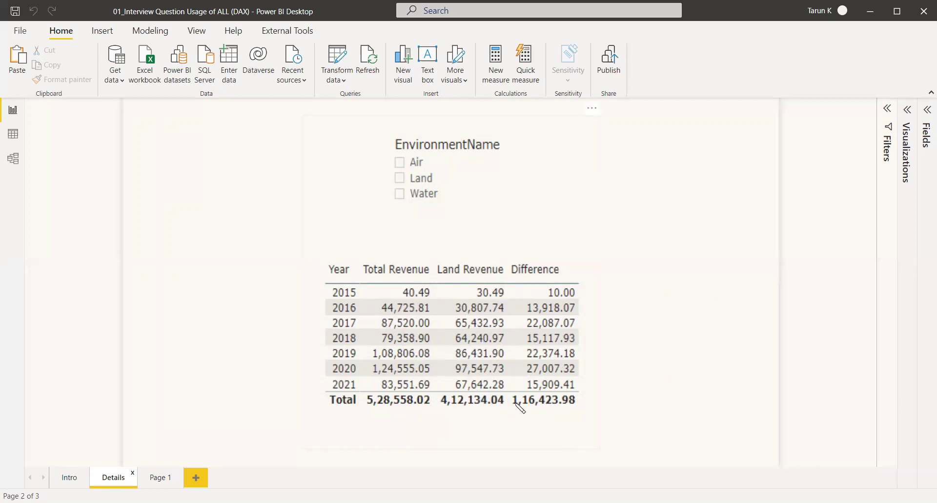
# - On blank Page 1, expand the Calendar, Mode and Purchase fields and view the Total Revenue formula
pyautogui.click(160, 477)
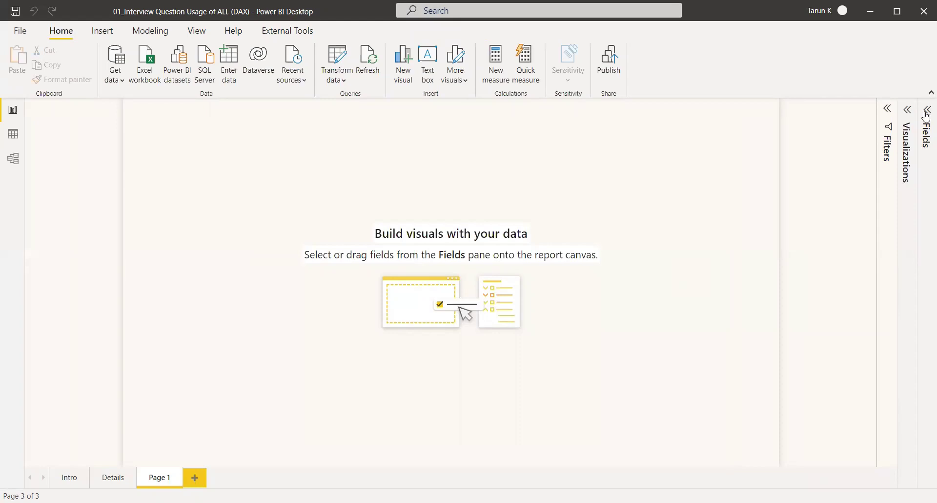
pyautogui.click(926, 117)
pyautogui.click(834, 155)
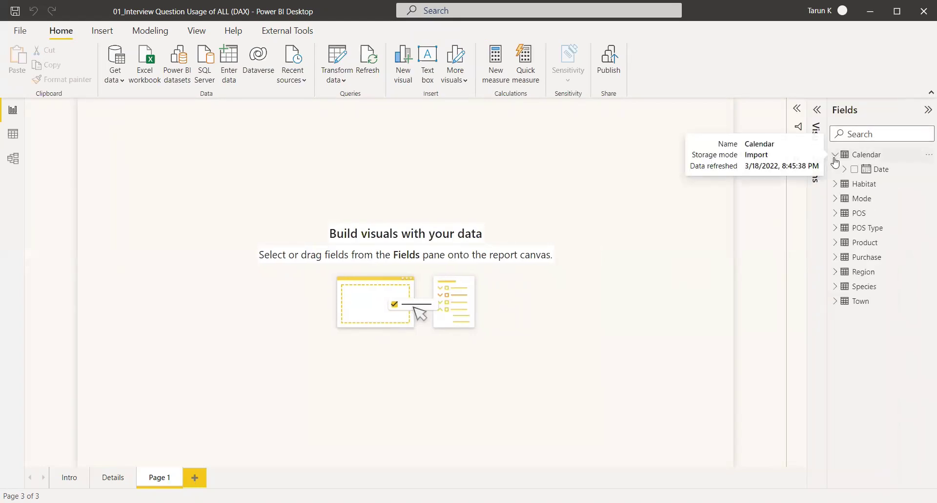
pyautogui.click(835, 199)
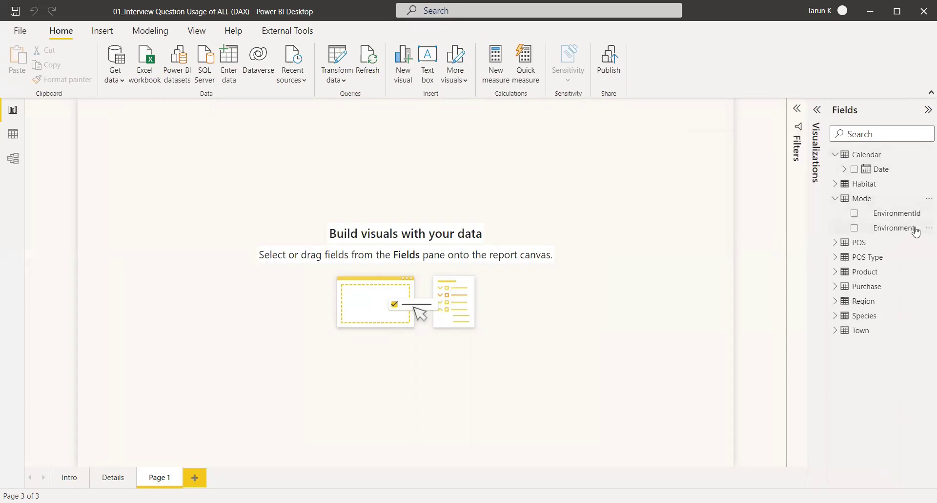
pyautogui.click(836, 286)
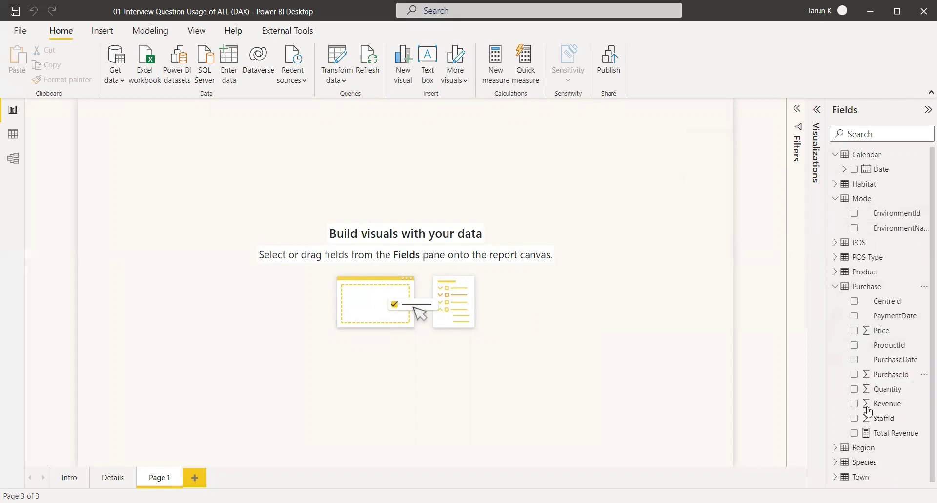
pyautogui.click(881, 433)
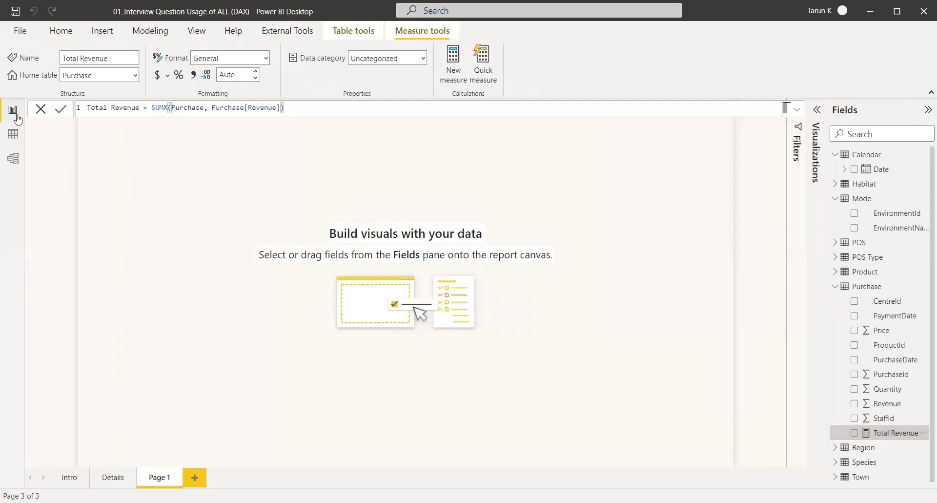
pyautogui.click(815, 112)
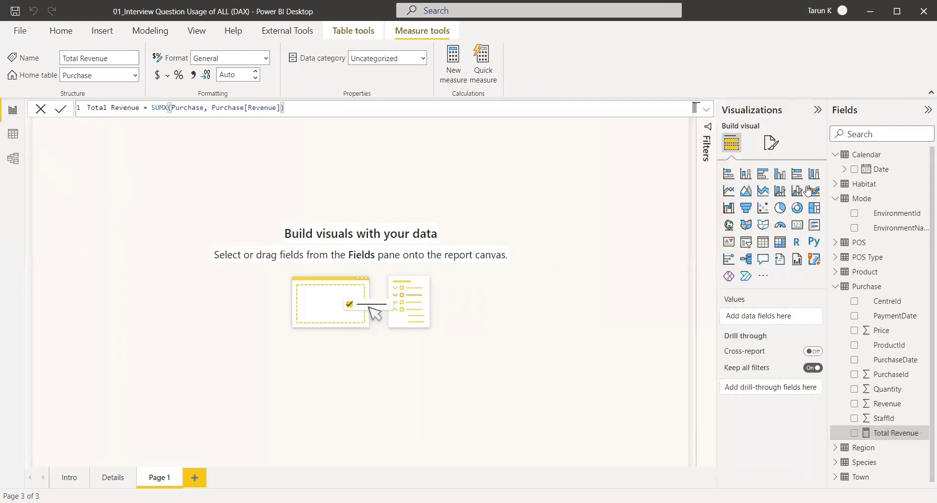
# - Add a table visual showing only Year from the Calendar Date hierarchy
pyautogui.click(762, 241)
pyautogui.moveTo(176, 239); pyautogui.dragTo(266, 385)
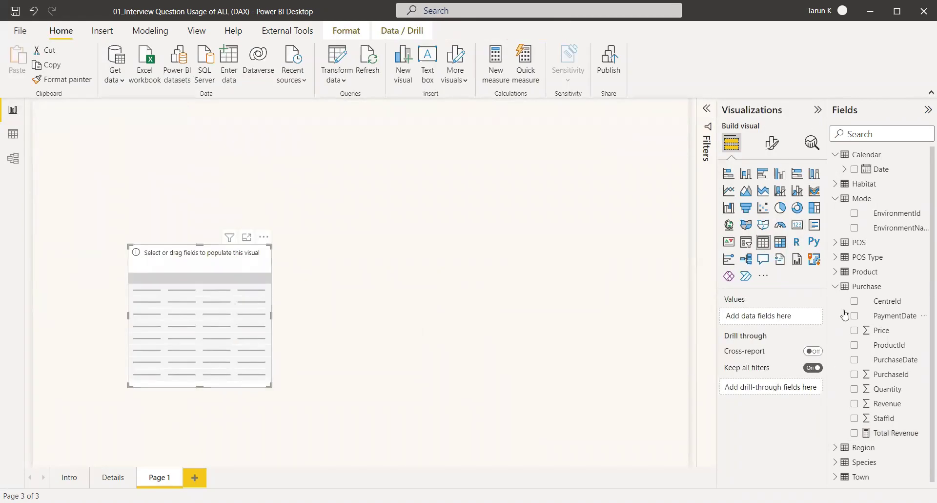
pyautogui.click(854, 169)
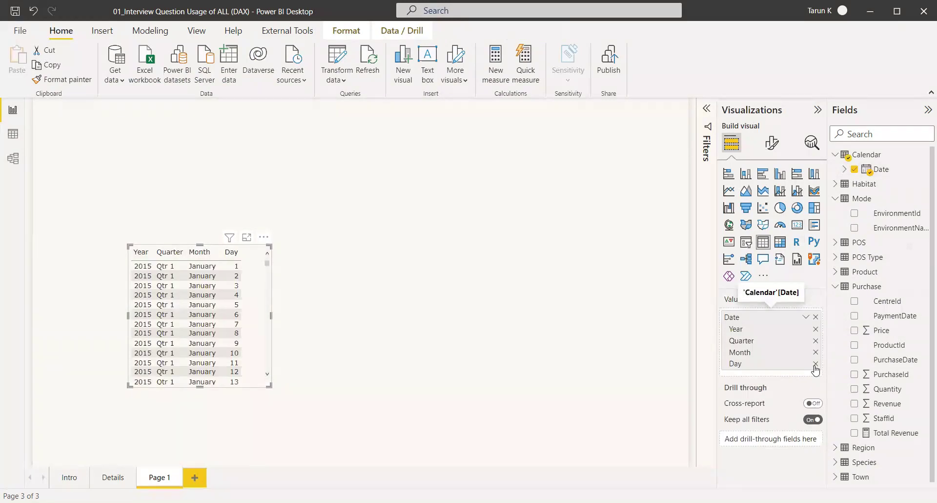
pyautogui.click(814, 364)
pyautogui.click(815, 352)
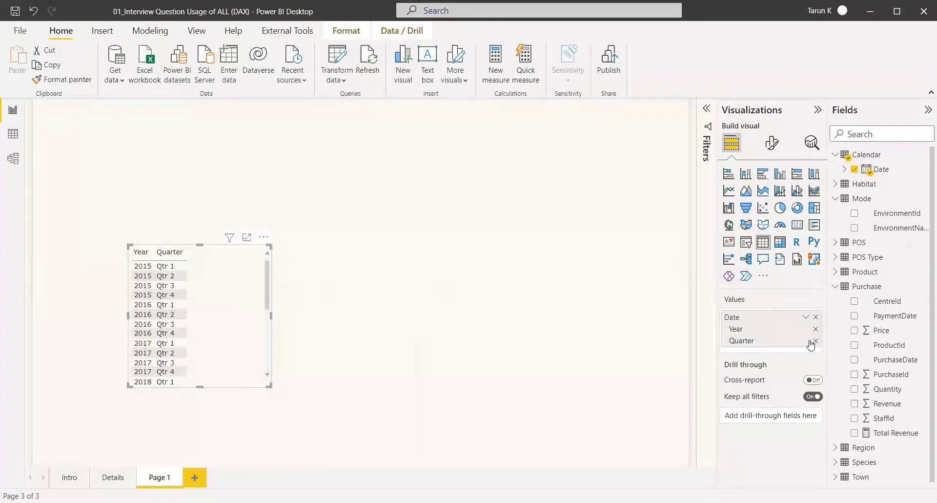
pyautogui.click(815, 341)
# - Widen the table, add Total Revenue, and place an empty slicer above it
pyautogui.moveTo(269, 385); pyautogui.dragTo(352, 369)
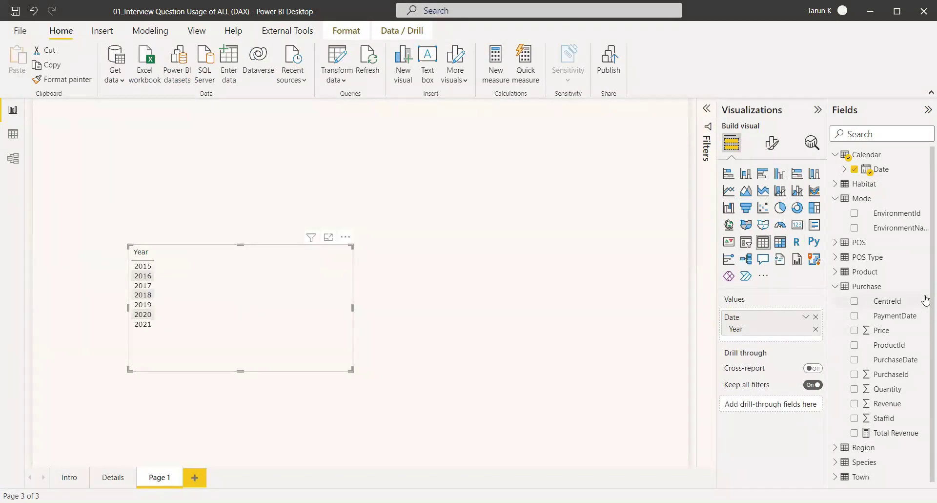
pyautogui.click(854, 431)
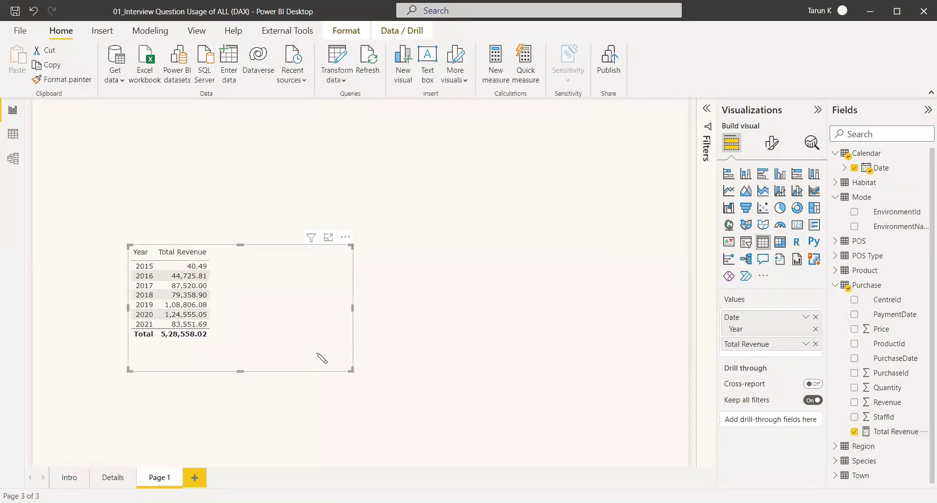
pyautogui.click(746, 244)
pyautogui.moveTo(218, 192); pyautogui.dragTo(293, 158)
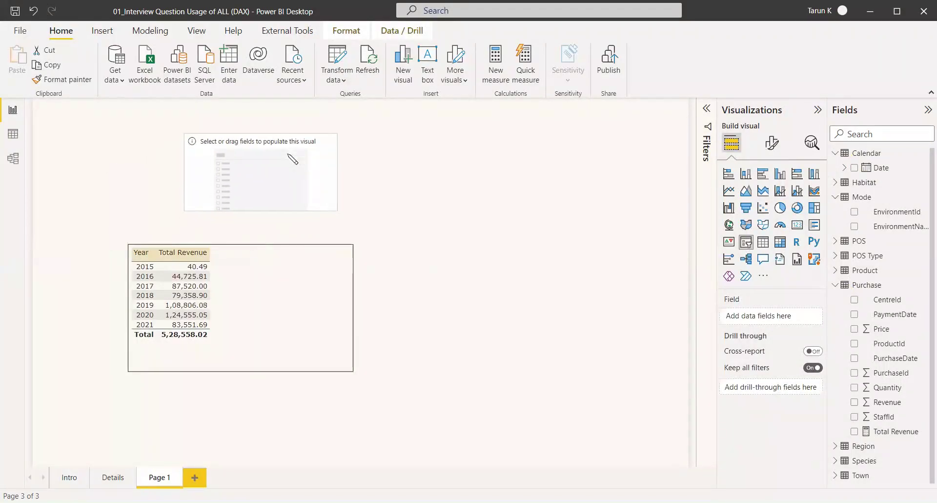
# - Fill the slicer with Mode EnvironmentName and test filtering to Land, then Water, then clear it
pyautogui.click(853, 227)
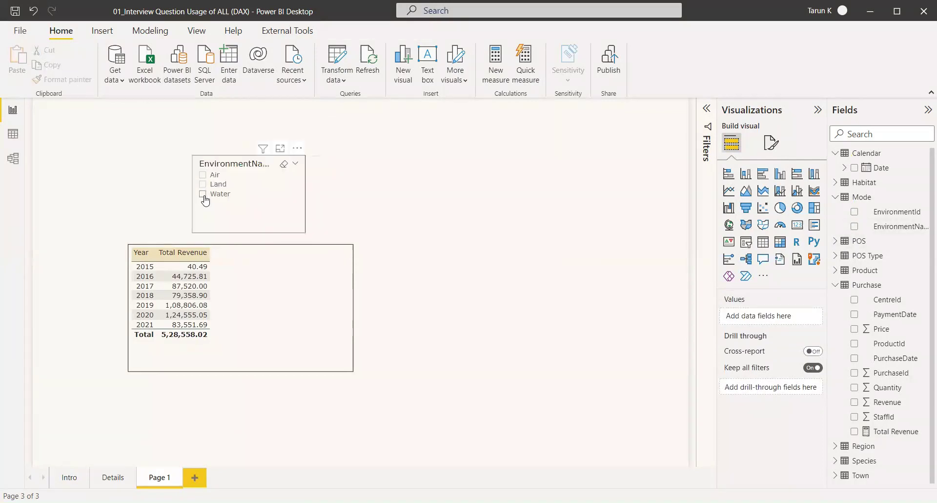
pyautogui.click(203, 189)
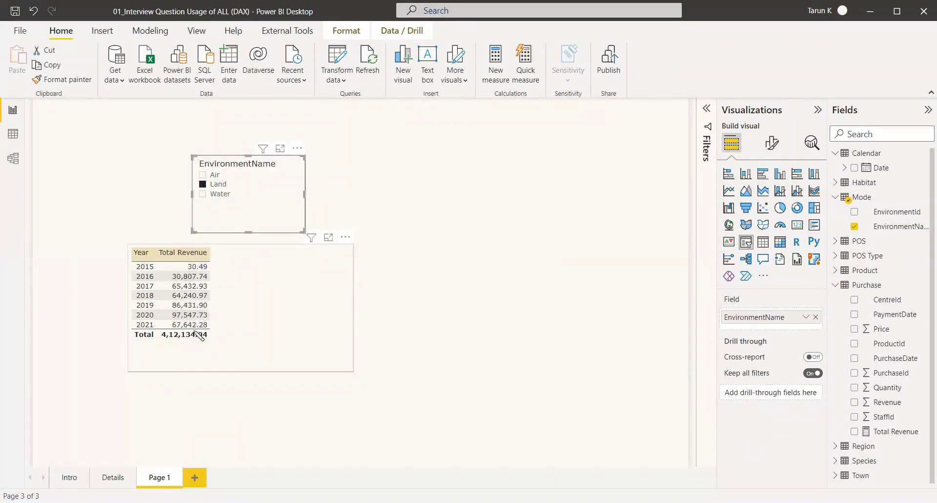
pyautogui.click(204, 195)
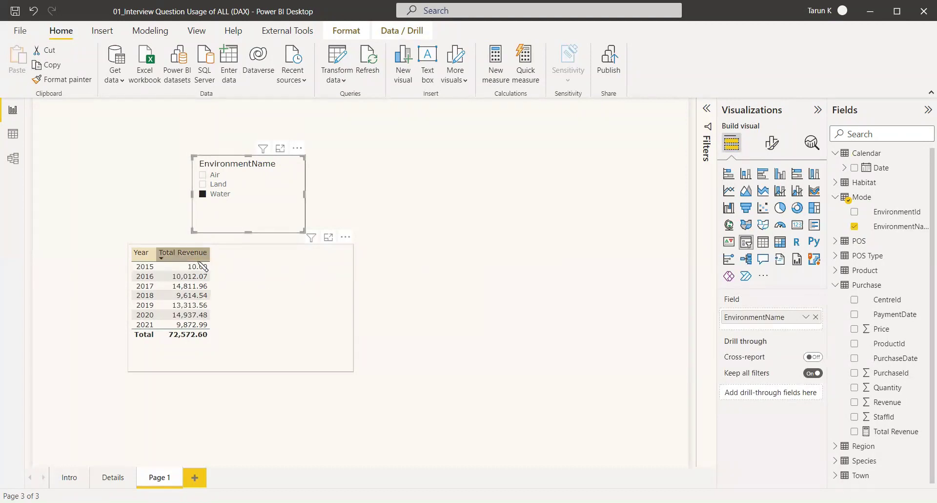
pyautogui.click(204, 194)
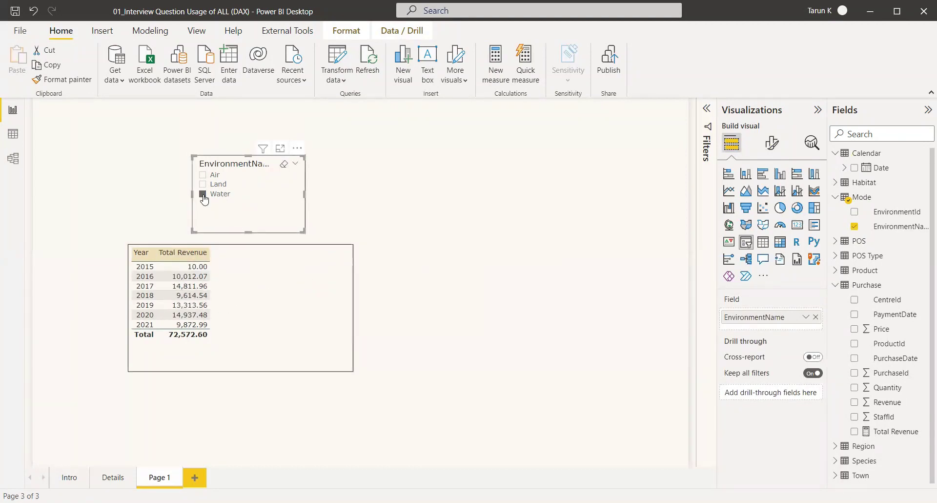
# - Start a new Purchase measure: Land Revenue = CALCULATE([Total Revenue]
pyautogui.rightClick(872, 289)
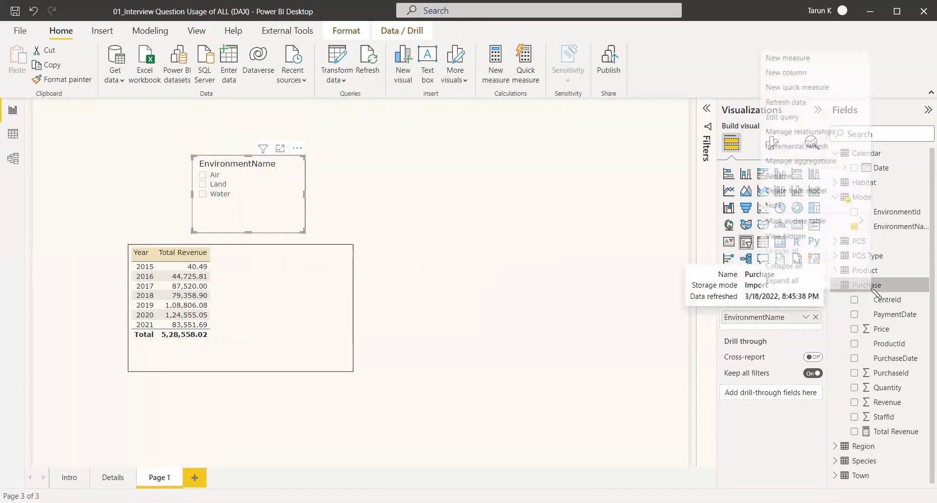
pyautogui.click(799, 59)
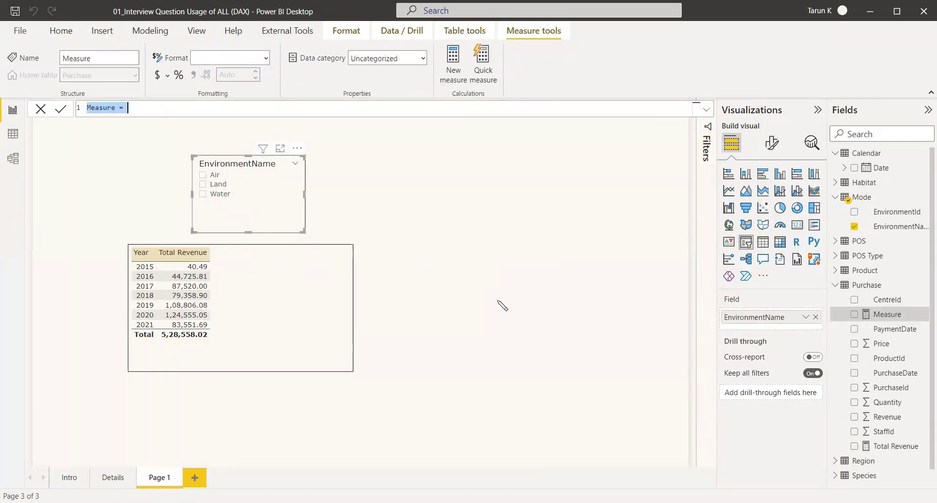
pyautogui.write('Land Re')
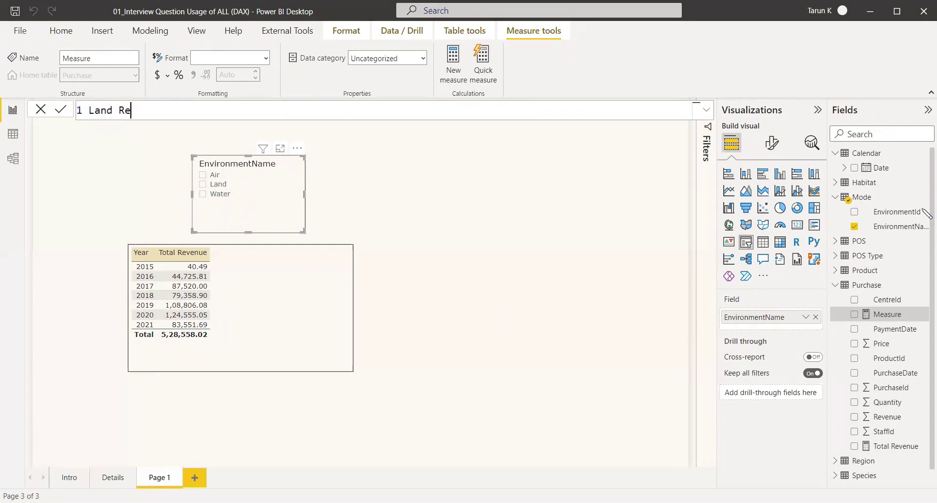
pyautogui.write('venue = cal')
pyautogui.press('Tab')
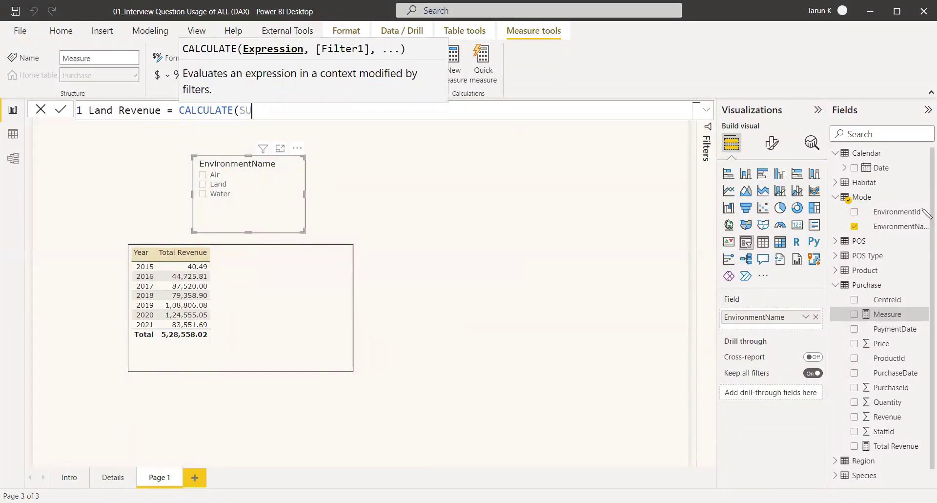
pyautogui.write('tot')
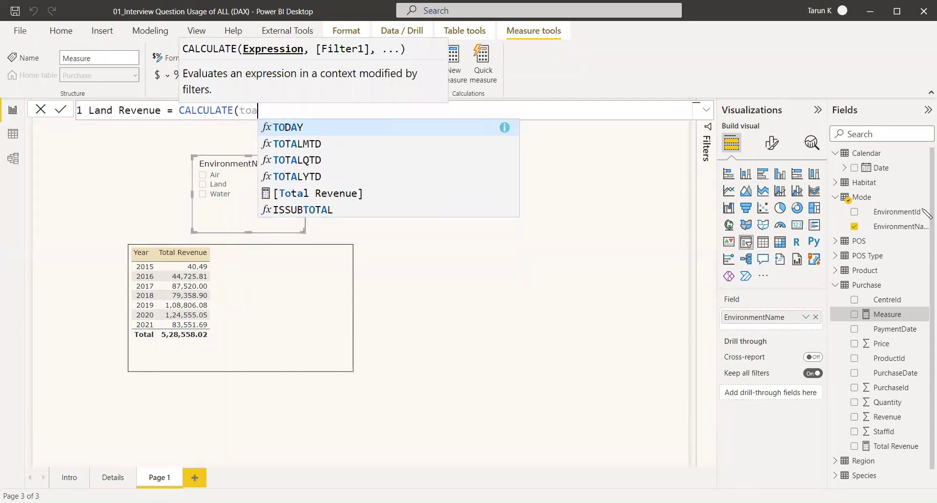
pyautogui.press('Down')
pyautogui.press('Down')
pyautogui.press('Down')
pyautogui.press('Tab')
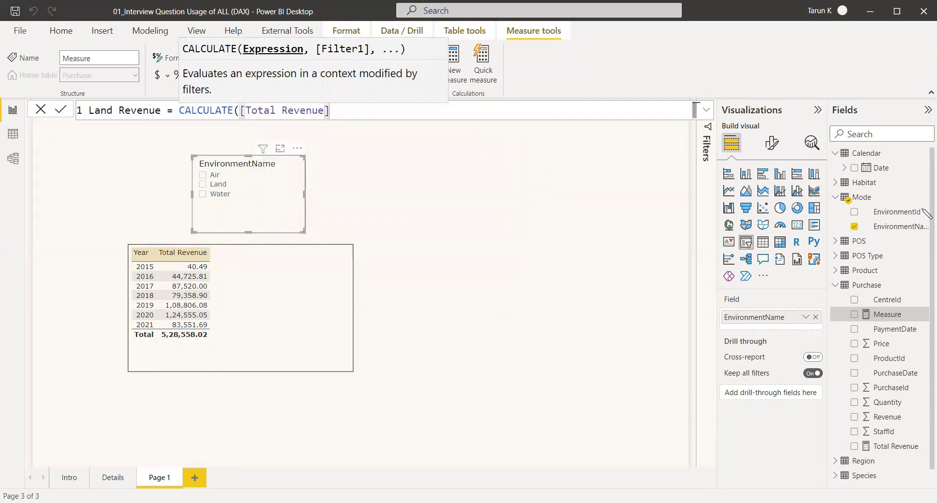
# - Finish it with FILTER(Mode, Mode[EnvironmentName] = "Land") and commit the measure
pyautogui.write(',')
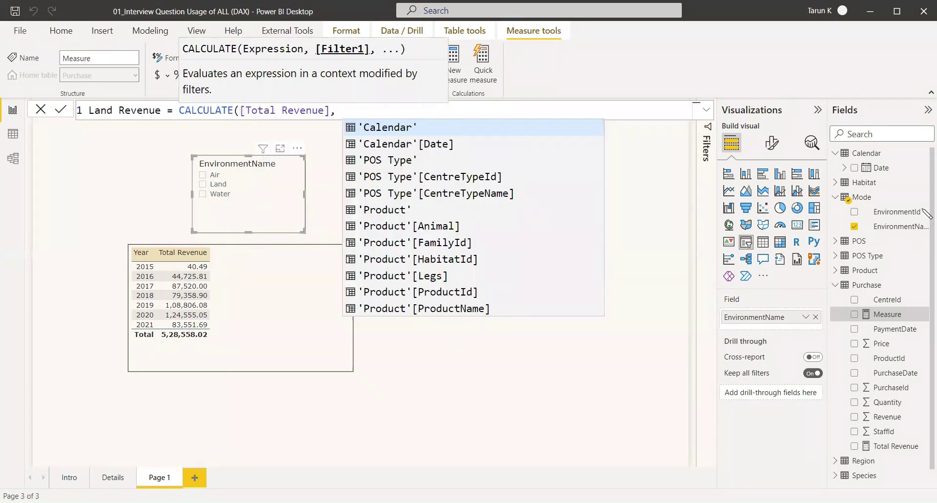
pyautogui.write('filt')
pyautogui.press('Tab')
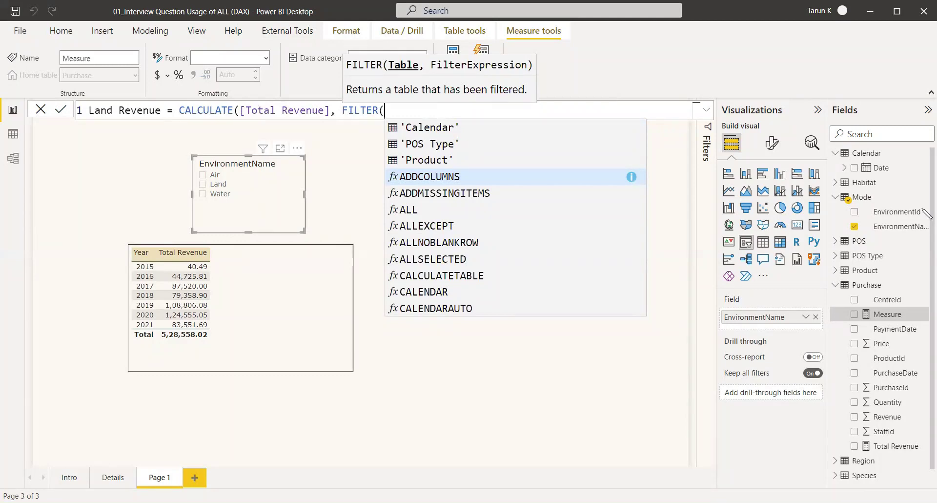
pyautogui.write('Mode')
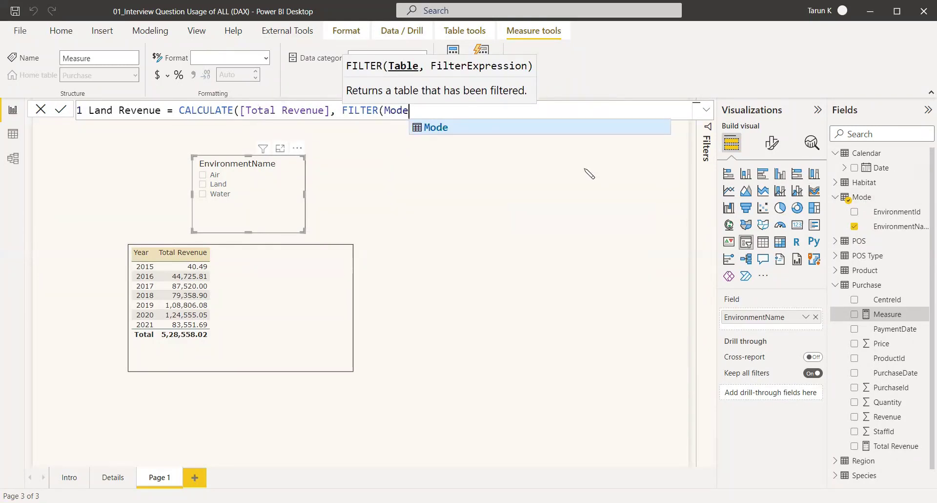
pyautogui.write(',')
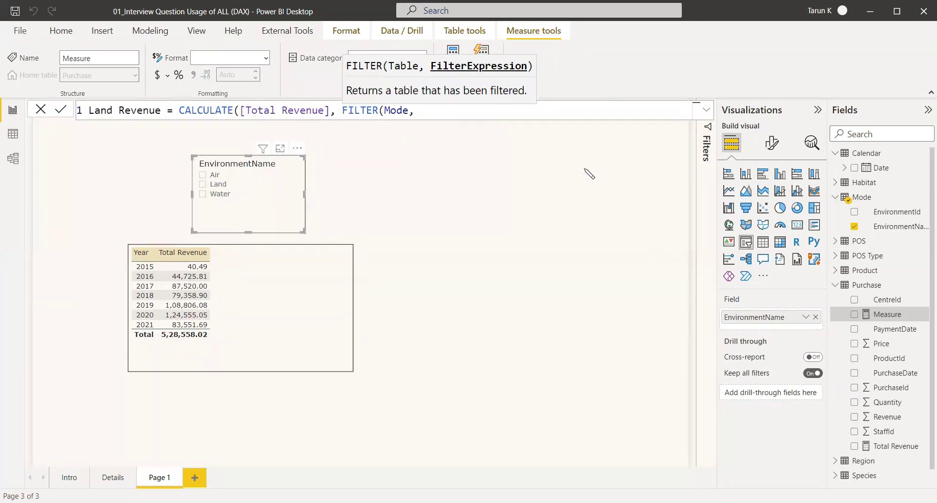
pyautogui.write(' Envi')
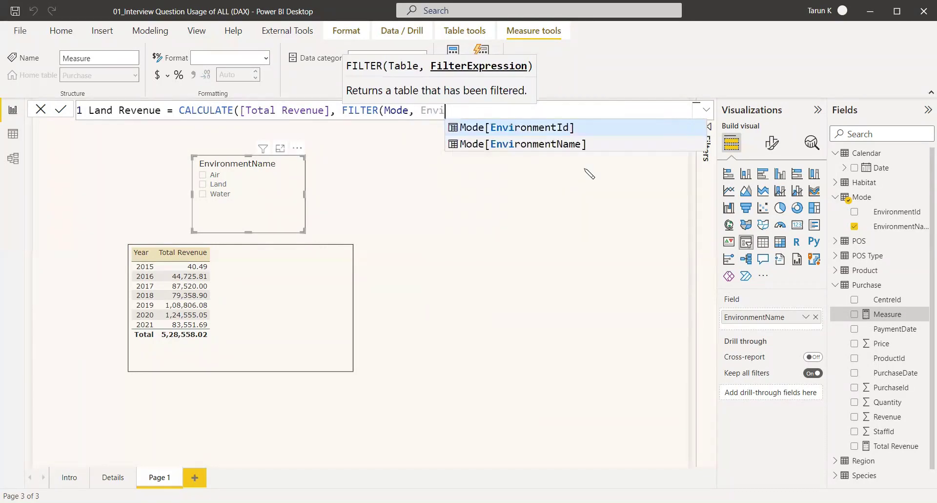
pyautogui.press('Down')
pyautogui.press('Tab')
pyautogui.write('=')
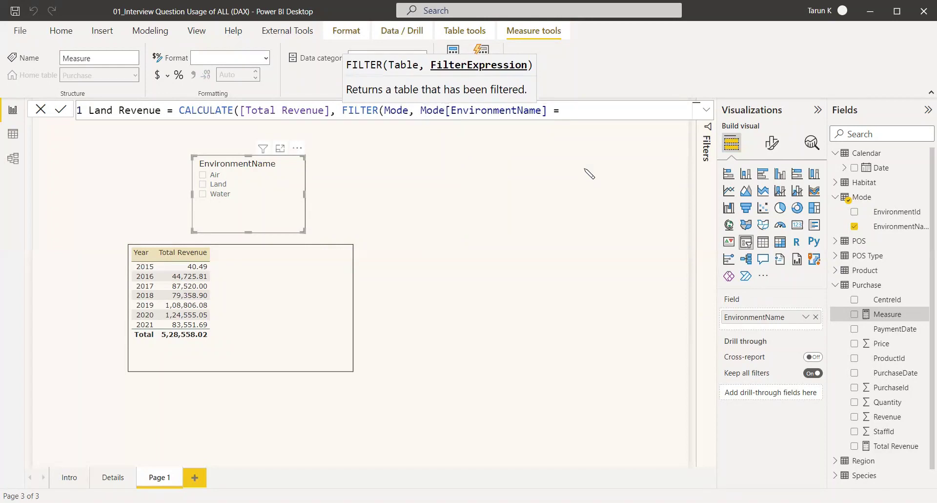
pyautogui.hotkey('shift', 'Return')
pyautogui.press('BackSpace')
pyautogui.write('"Land"))')
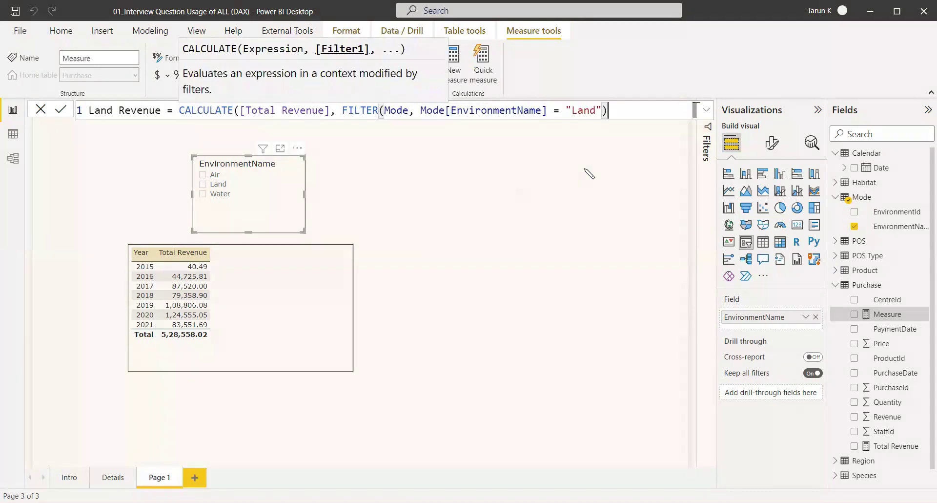
pyautogui.press('Return')
# - Add Land Revenue as a column in the yearly revenue table
pyautogui.click(134, 120)
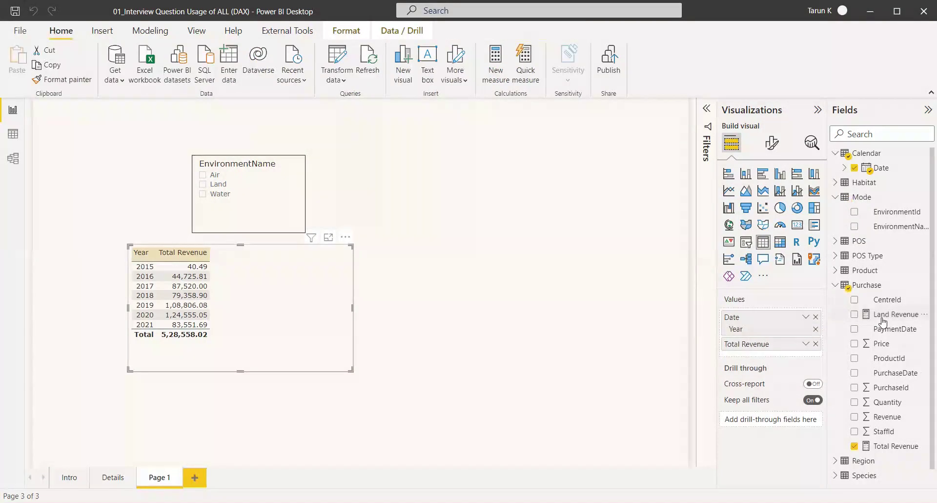
pyautogui.click(855, 314)
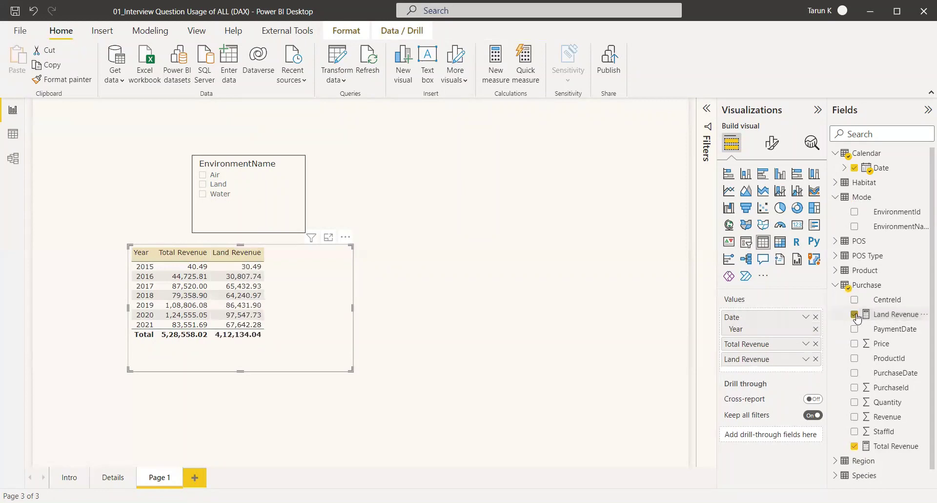
pyautogui.click(512, 325)
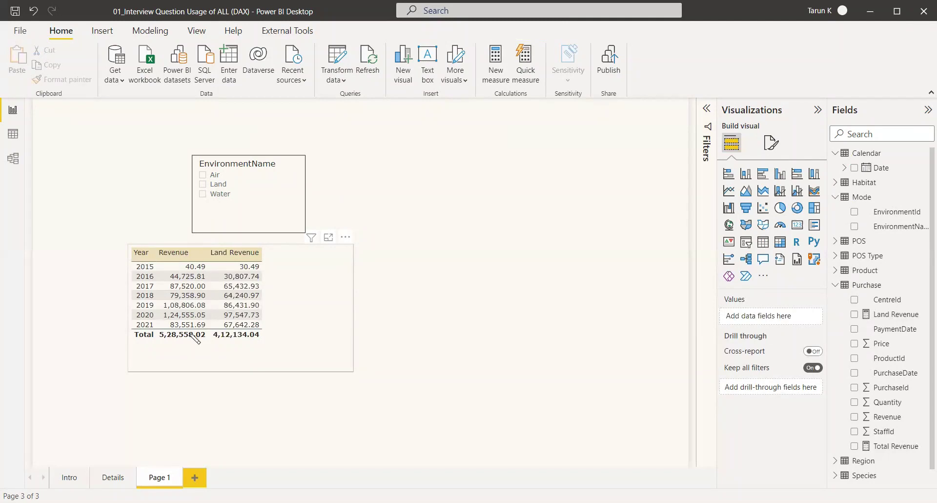
# - Review the Land Revenue measure's formula with the table selected
pyautogui.click(285, 257)
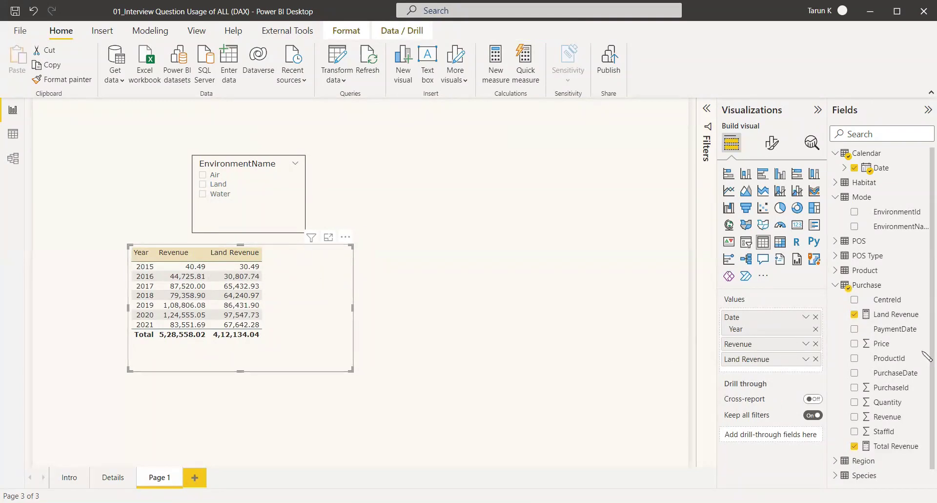
pyautogui.click(896, 314)
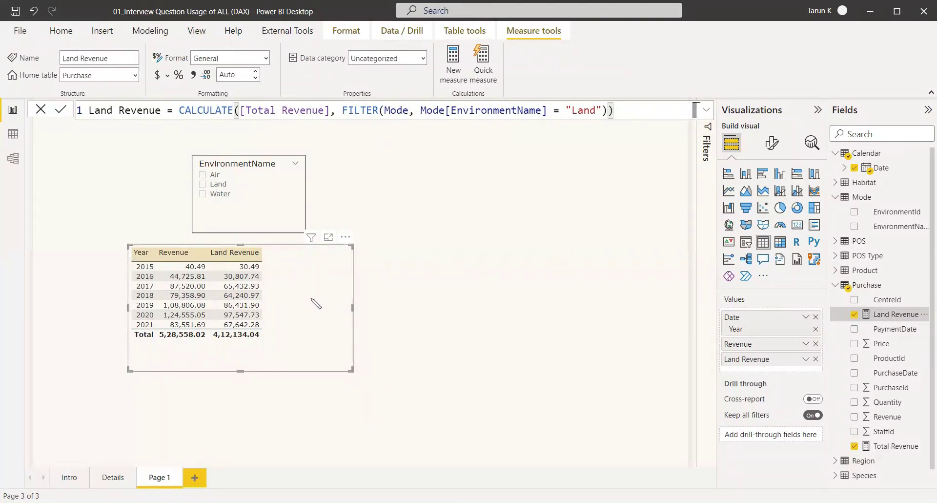
pyautogui.click(361, 356)
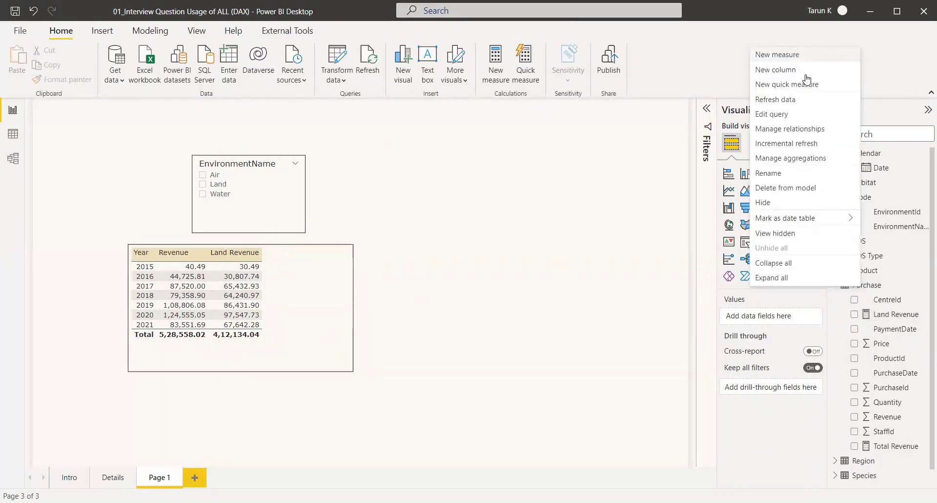
# - Create Difference = [Total Revenue] - [Land Revenue], add it to the table, and narrow the visual
pyautogui.click(795, 56)
pyautogui.write('Difference = ')
pyautogui.write('Total')
pyautogui.press('Down')
pyautogui.press('Down')
pyautogui.press('Down')
pyautogui.press('Down')
pyautogui.press('Tab')
pyautogui.write('- ')
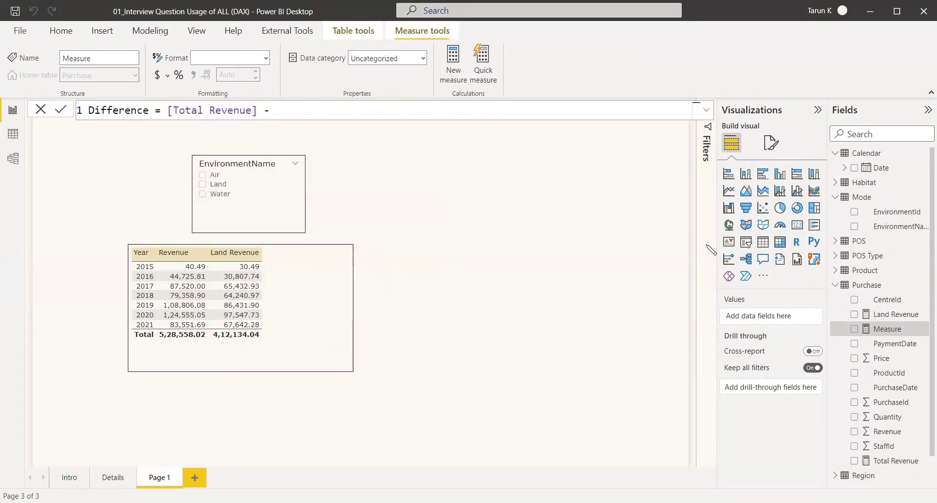
pyautogui.write('Lan')
pyautogui.press('Down')
pyautogui.press('Down')
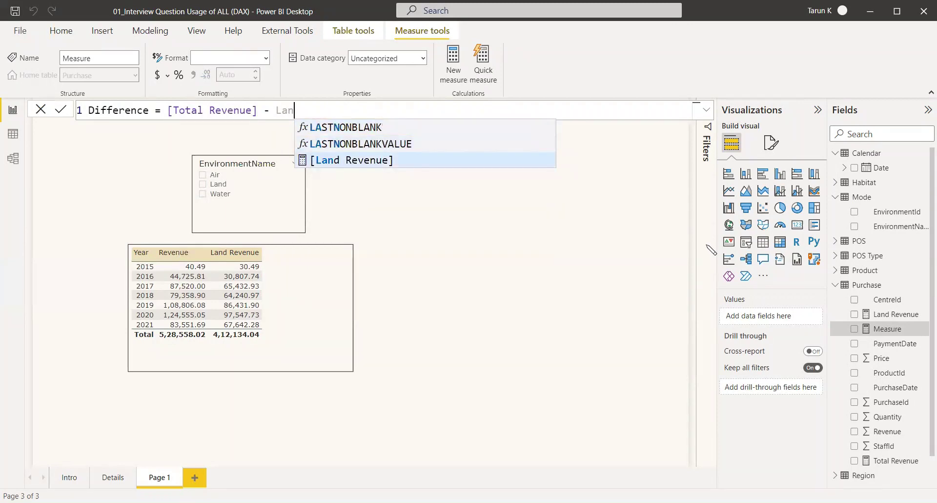
pyautogui.press('Tab')
pyautogui.press('Return')
pyautogui.click(855, 314)
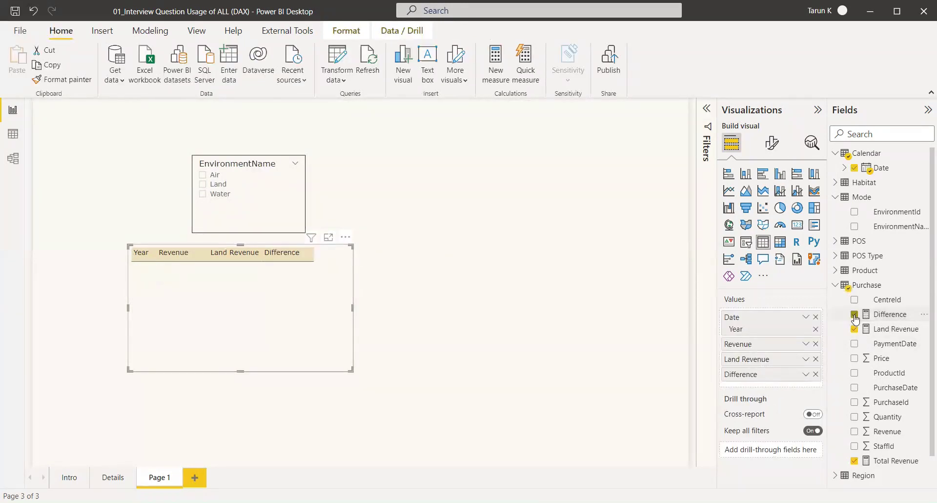
pyautogui.moveTo(352, 310); pyautogui.dragTo(339, 314)
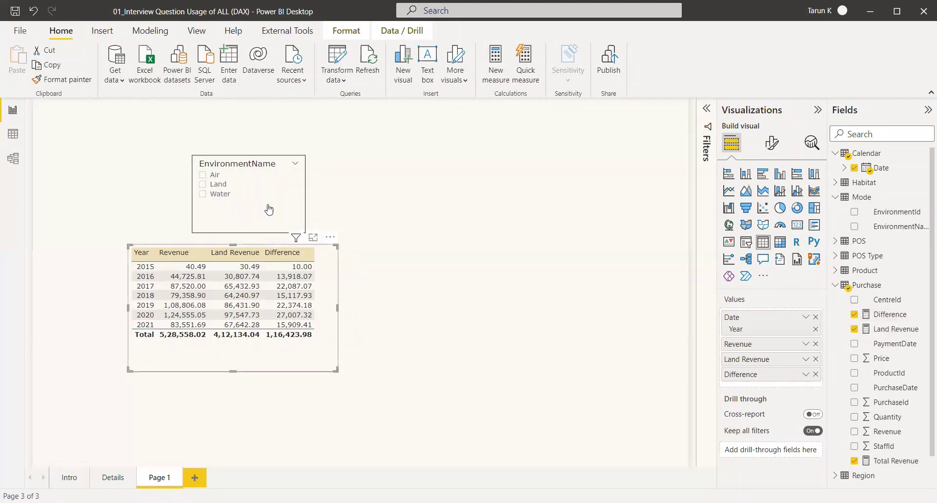
pyautogui.click(202, 195)
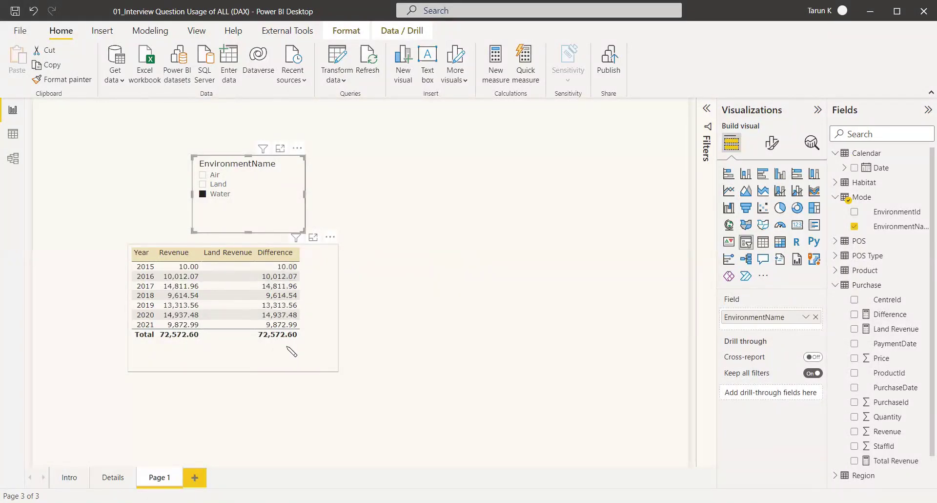
pyautogui.click(205, 179)
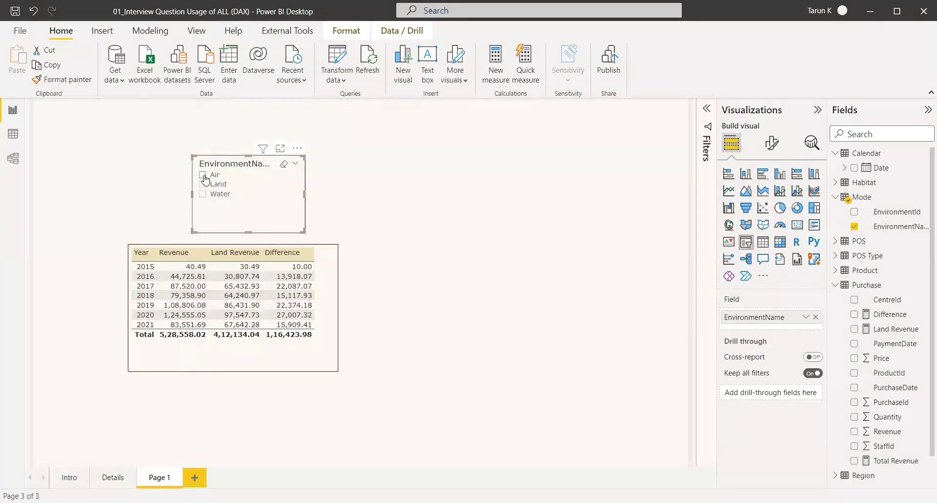
pyautogui.click(202, 176)
pyautogui.click(203, 186)
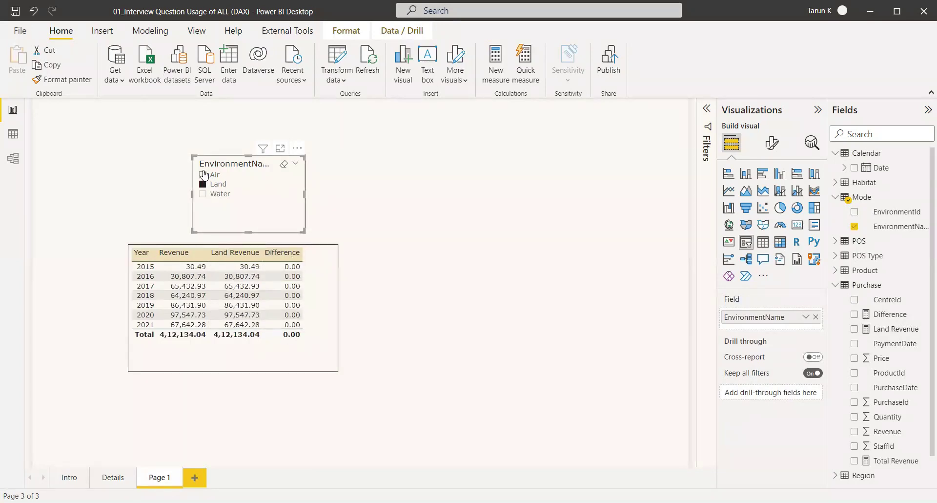
pyautogui.click(203, 194)
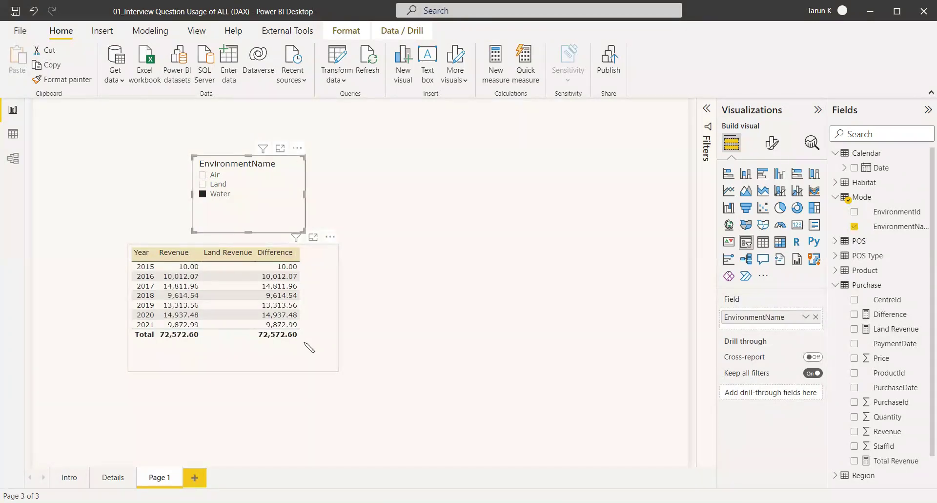
pyautogui.hotkey('ctrl', 'z')
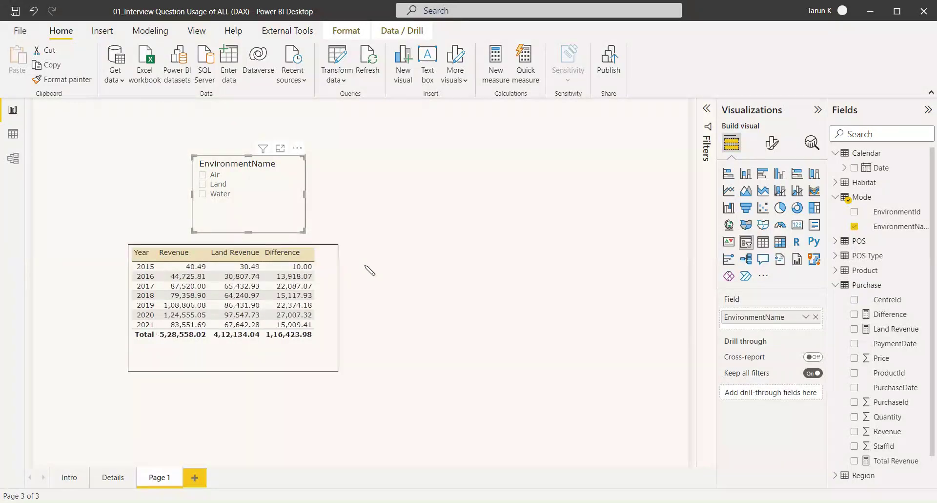
pyautogui.click(253, 324)
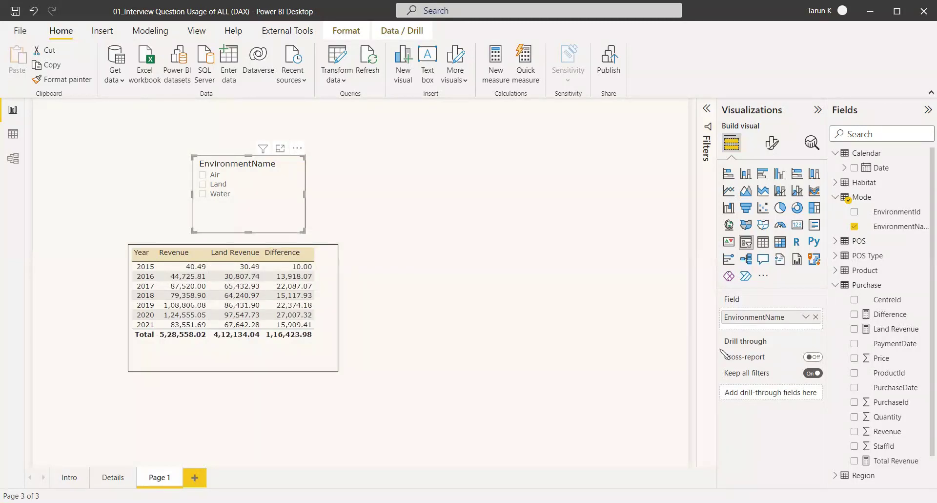
# - Change Land Revenue to FILTER(ALL(Mode), Mode[EnvironmentName] = "Land") so the slicer is ignored
pyautogui.click(895, 330)
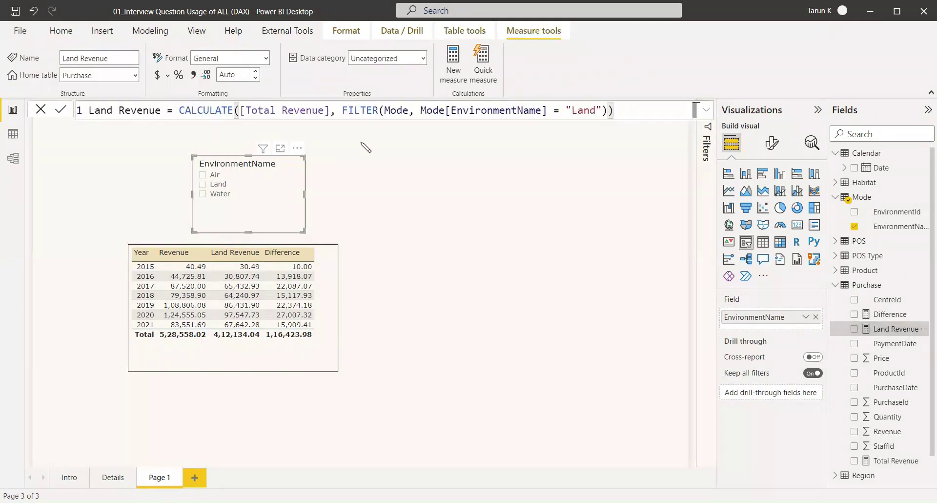
pyautogui.click(386, 110)
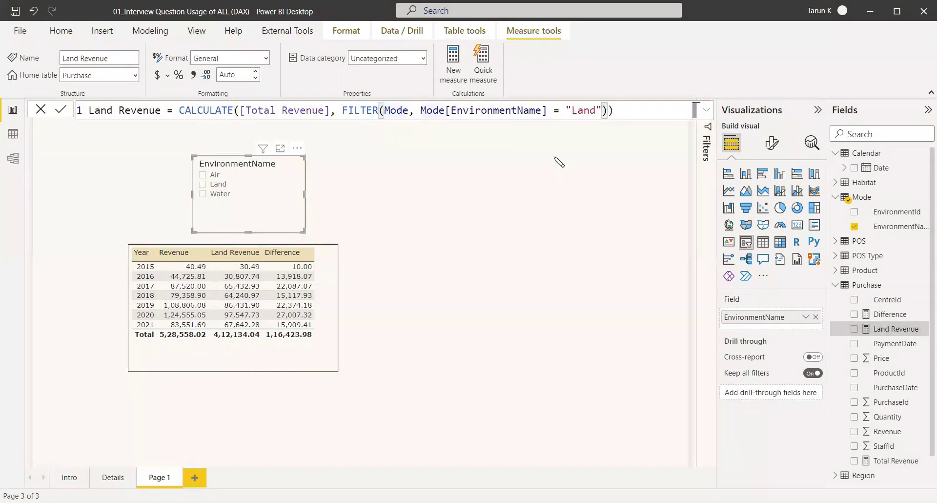
pyautogui.write('ALL')
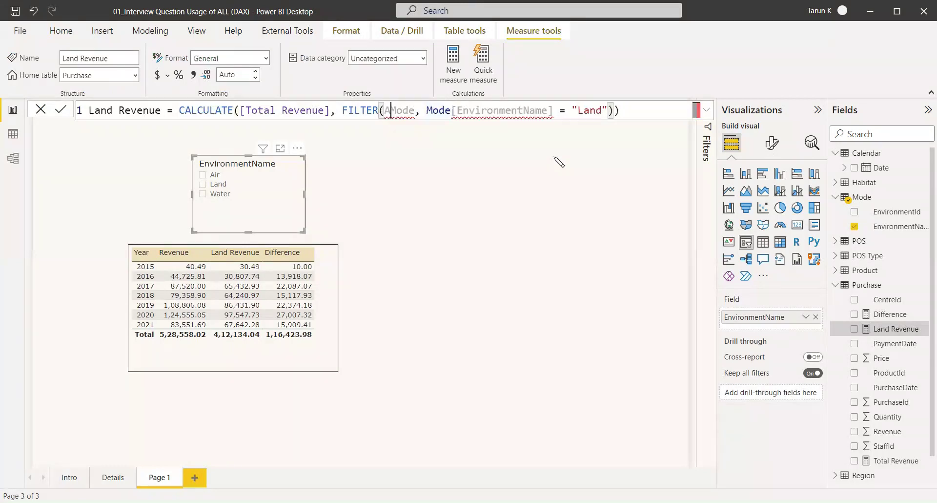
pyautogui.write('(')
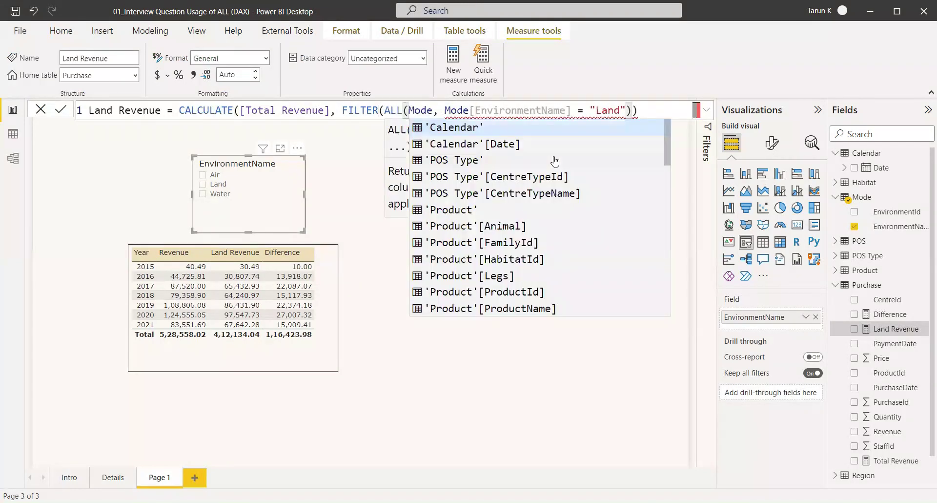
pyautogui.press('Right')
pyautogui.press('Right')
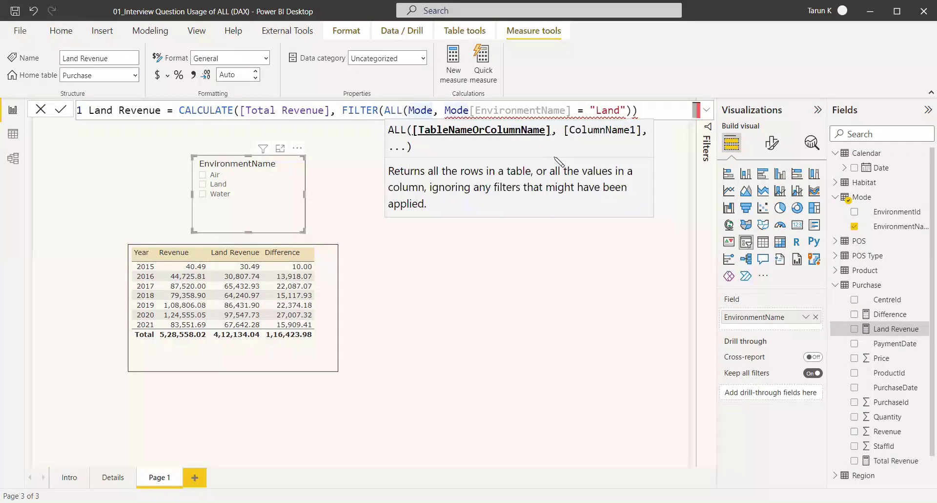
pyautogui.write(')')
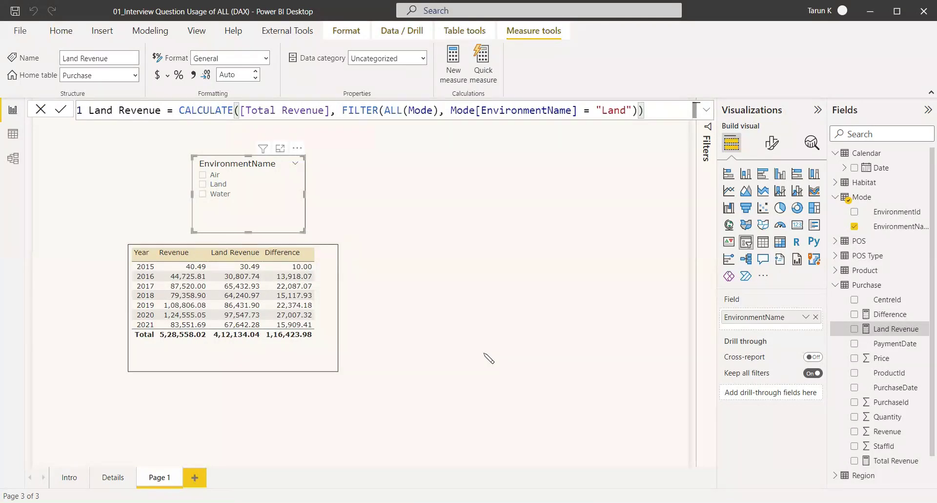
pyautogui.click(401, 330)
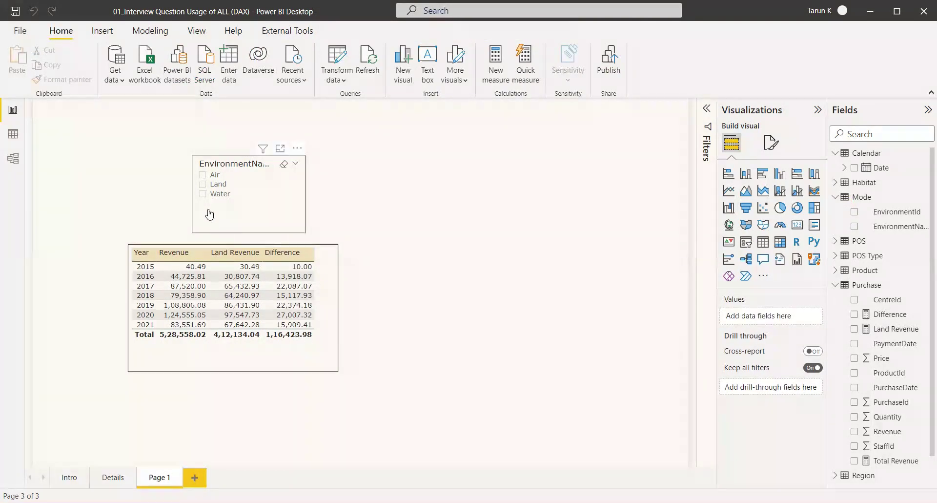
pyautogui.click(203, 194)
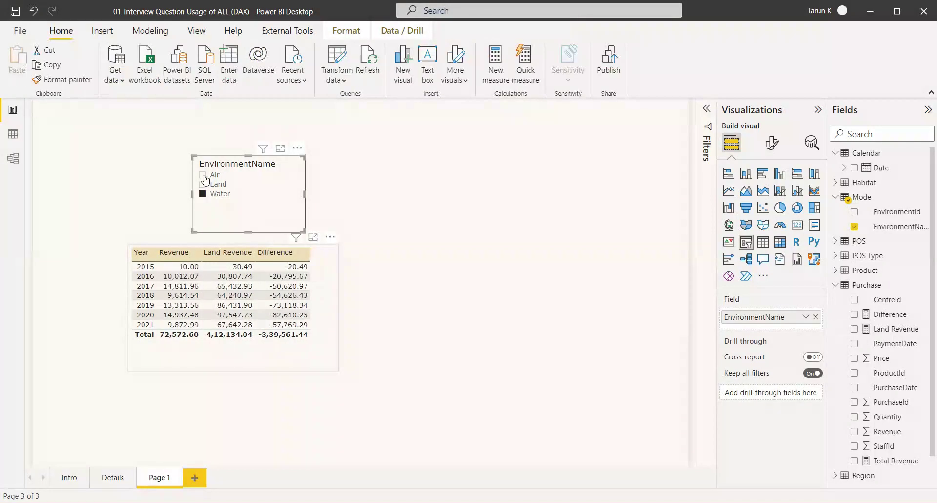
pyautogui.click(203, 175)
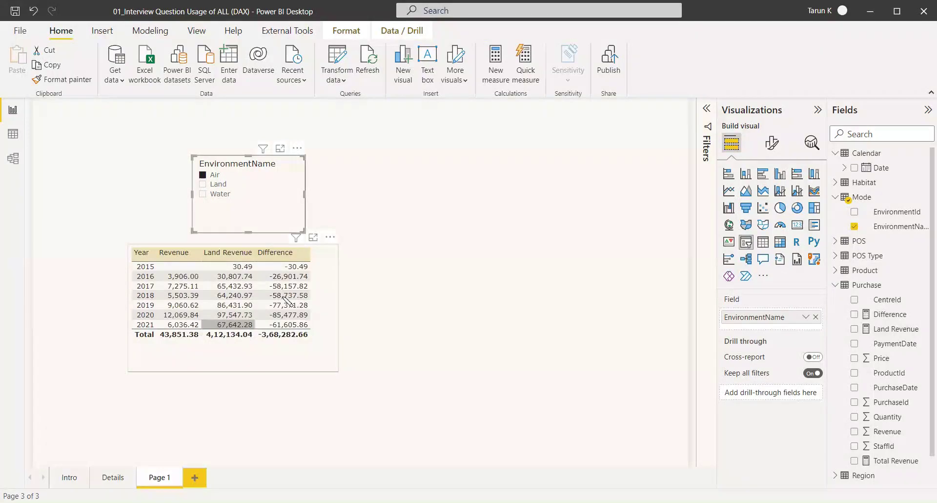
pyautogui.click(202, 184)
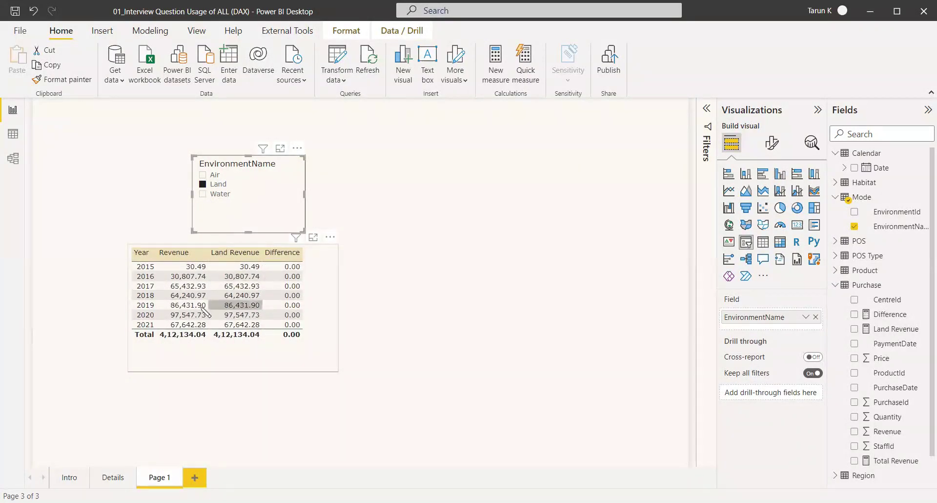
pyautogui.click(213, 189)
pyautogui.click(429, 252)
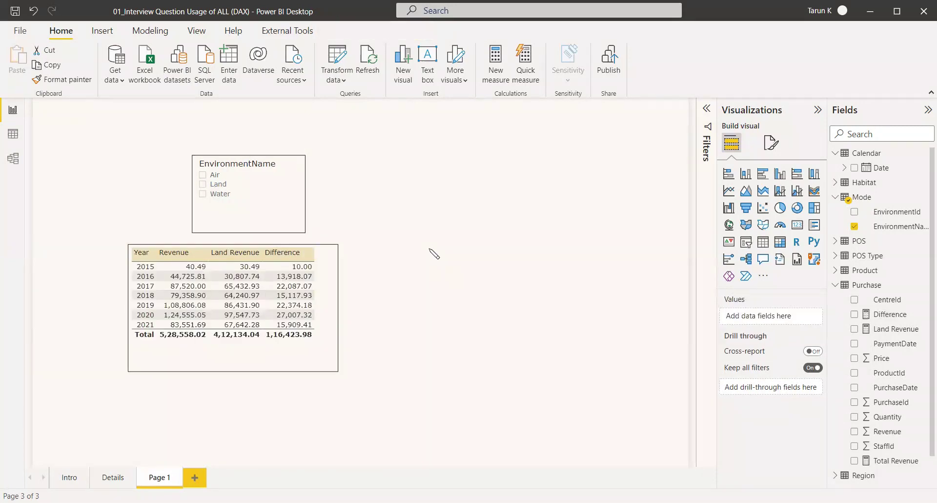